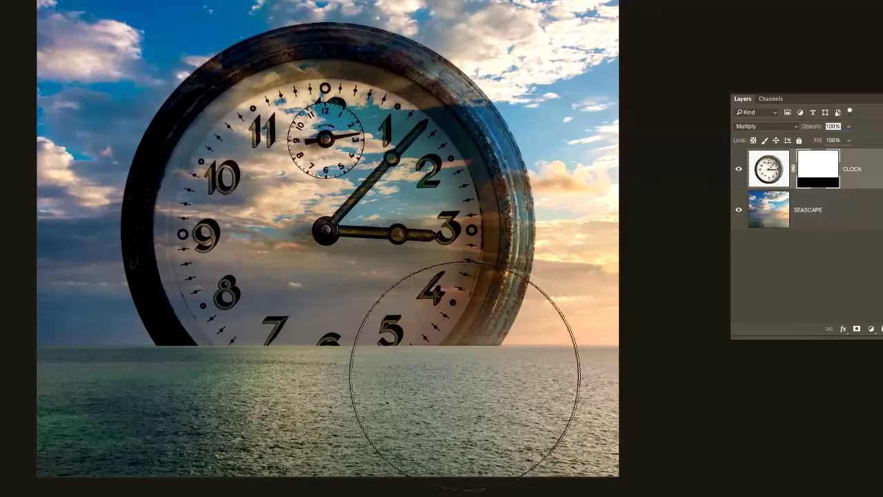
# Paint black on the CLOCK mask over the lower rim and the 4, 5, 7 and 8
pyautogui.moveTo(250, 382)
pyautogui.mouseDown()
pyautogui.moveTo(168, 367)
pyautogui.moveTo(209, 365)
pyautogui.moveTo(190, 359)
pyautogui.moveTo(127, 367)
pyautogui.moveTo(167, 371)
pyautogui.mouseUp()
pyautogui.moveTo(414, 348)
pyautogui.mouseDown()
pyautogui.moveTo(469, 355)
pyautogui.moveTo(450, 365)
pyautogui.moveTo(496, 357)
pyautogui.mouseUp()
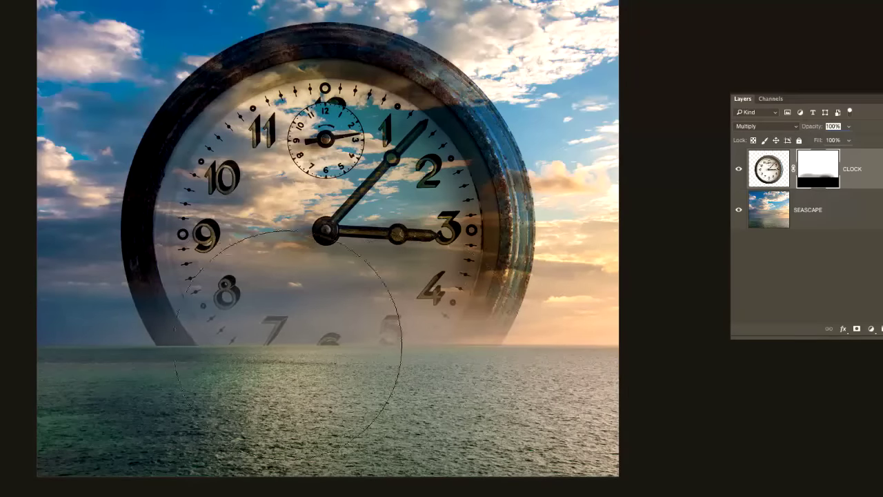
pyautogui.moveTo(188, 336)
pyautogui.mouseDown()
pyautogui.moveTo(266, 336)
pyautogui.moveTo(100, 354)
pyautogui.moveTo(321, 344)
pyautogui.moveTo(136, 357)
pyautogui.moveTo(491, 355)
pyautogui.moveTo(432, 344)
pyautogui.moveTo(474, 341)
pyautogui.moveTo(387, 353)
pyautogui.moveTo(346, 344)
pyautogui.moveTo(363, 331)
pyautogui.moveTo(425, 336)
pyautogui.moveTo(340, 350)
pyautogui.moveTo(410, 349)
pyautogui.moveTo(291, 354)
pyautogui.moveTo(162, 352)
pyautogui.moveTo(161, 341)
pyautogui.moveTo(359, 344)
pyautogui.moveTo(284, 333)
pyautogui.moveTo(310, 331)
pyautogui.moveTo(284, 334)
pyautogui.moveTo(514, 337)
pyautogui.moveTo(481, 336)
pyautogui.moveTo(508, 329)
pyautogui.moveTo(532, 336)
pyautogui.moveTo(497, 338)
pyautogui.moveTo(541, 338)
pyautogui.moveTo(171, 344)
pyautogui.moveTo(193, 331)
pyautogui.moveTo(259, 325)
pyautogui.moveTo(188, 325)
pyautogui.moveTo(196, 334)
pyautogui.moveTo(540, 323)
pyautogui.moveTo(562, 331)
pyautogui.moveTo(55, 339)
pyautogui.moveTo(425, 337)
pyautogui.moveTo(573, 348)
pyautogui.moveTo(390, 371)
pyautogui.moveTo(578, 352)
pyautogui.moveTo(431, 315)
pyautogui.moveTo(504, 306)
pyautogui.moveTo(523, 289)
pyautogui.moveTo(89, 282)
pyautogui.moveTo(432, 266)
pyautogui.mouseUp()
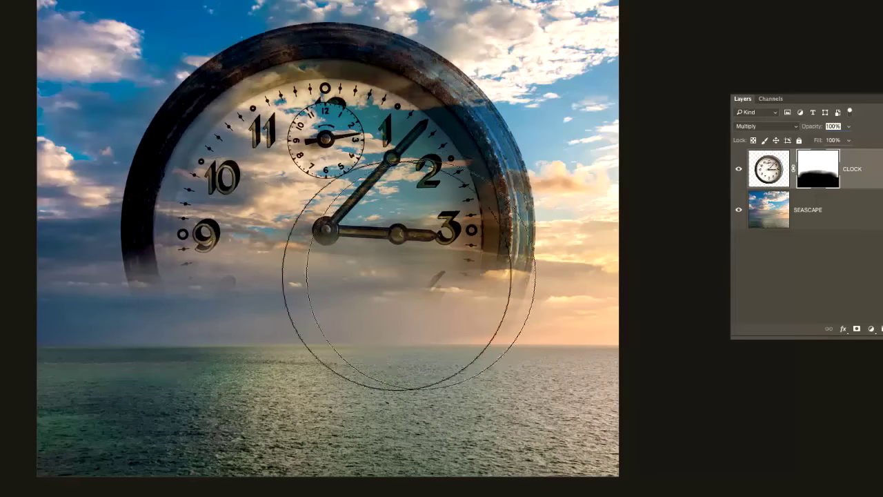
# In mask-only view, paint the CLOCK mask black higher up so the 9 and 3 turn faint
pyautogui.keyDown('alt'); pyautogui.click(819, 182); pyautogui.keyUp('alt')
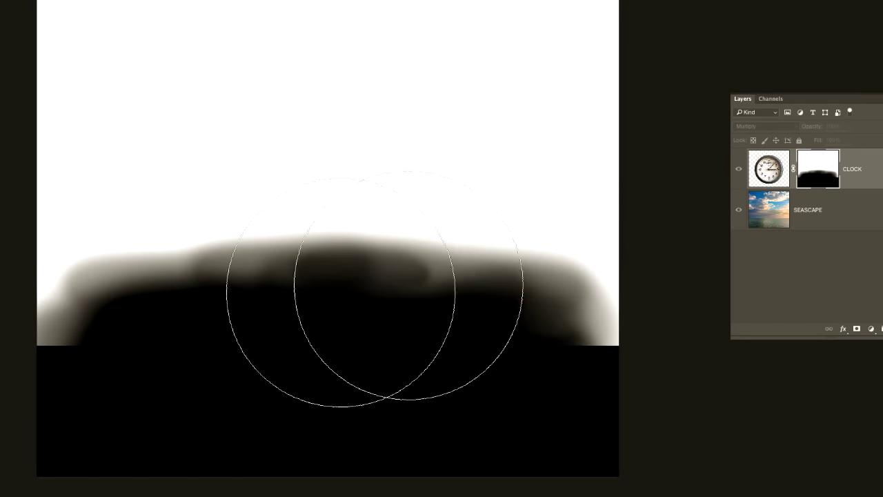
pyautogui.moveTo(119, 271)
pyautogui.mouseDown()
pyautogui.moveTo(461, 237)
pyautogui.moveTo(515, 244)
pyautogui.moveTo(474, 254)
pyautogui.moveTo(482, 235)
pyautogui.moveTo(345, 215)
pyautogui.moveTo(396, 207)
pyautogui.moveTo(186, 216)
pyautogui.moveTo(425, 209)
pyautogui.moveTo(391, 224)
pyautogui.moveTo(440, 241)
pyautogui.moveTo(263, 228)
pyautogui.moveTo(207, 196)
pyautogui.moveTo(389, 205)
pyautogui.moveTo(222, 244)
pyautogui.moveTo(309, 230)
pyautogui.moveTo(270, 236)
pyautogui.moveTo(112, 251)
pyautogui.moveTo(554, 256)
pyautogui.moveTo(700, 414)
pyautogui.mouseUp()
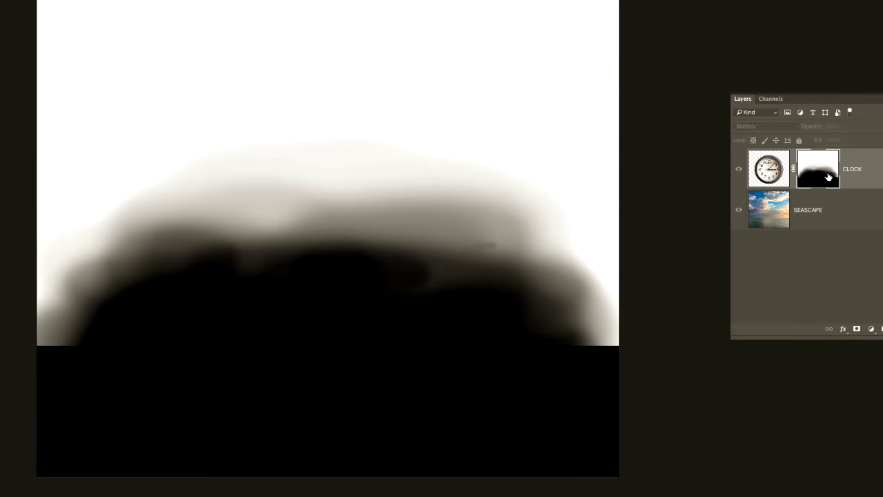
pyautogui.keyDown('alt'); pyautogui.click(823, 176); pyautogui.keyUp('alt')
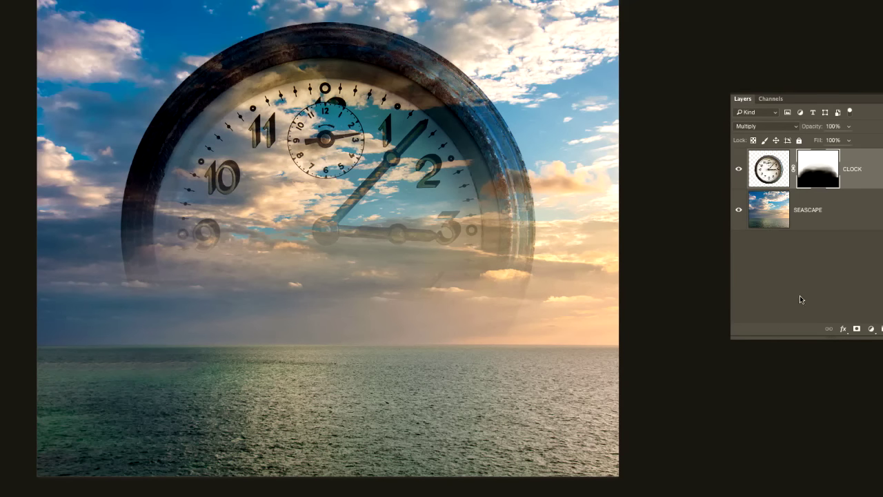
pyautogui.keyDown('alt'); pyautogui.click(817, 184); pyautogui.keyUp('alt')
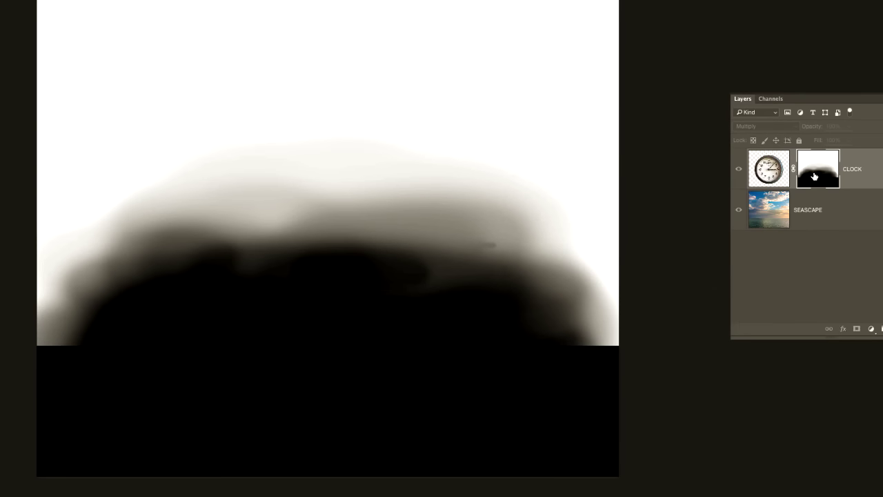
pyautogui.keyDown('alt'); pyautogui.click(814, 178); pyautogui.keyUp('alt')
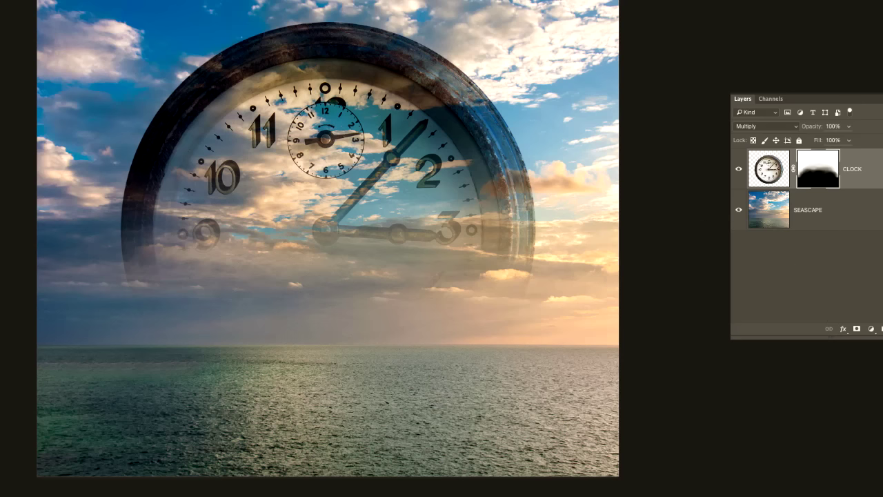
# Change the CLOCK layer's blend mode from Multiply to Normal
pyautogui.click(768, 127)
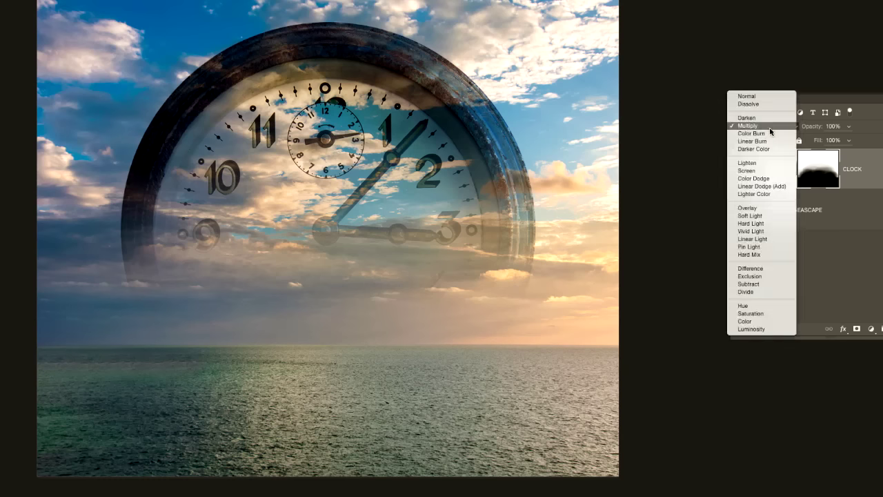
pyautogui.click(766, 97)
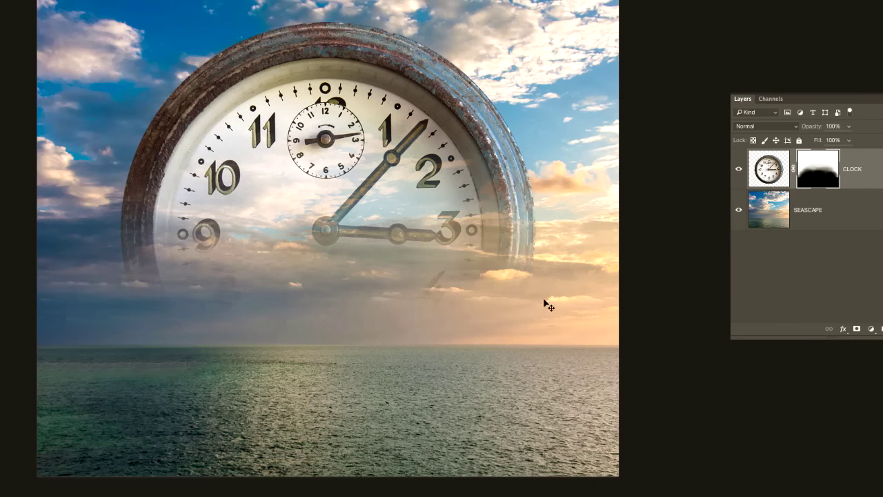
# Paint out the faint 4 with a 128 px black brush, then show the mask as a red overlay
pyautogui.press('b')
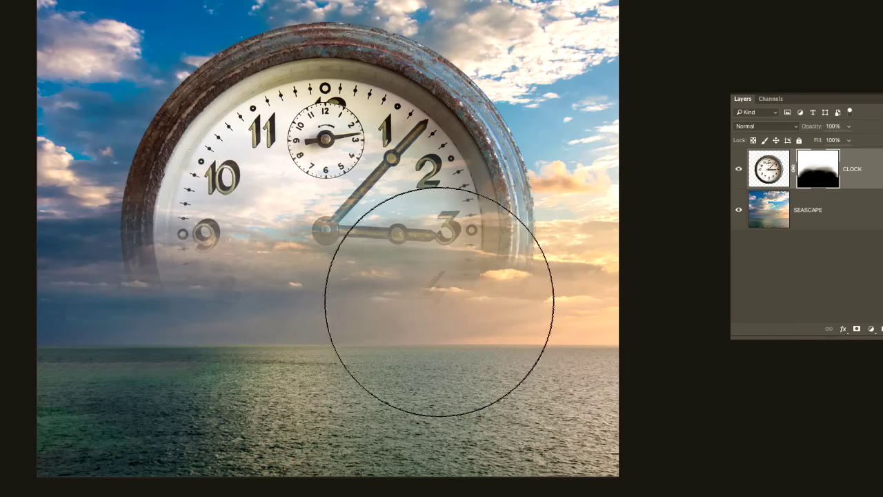
pyautogui.press('[')
pyautogui.press('[')
pyautogui.press('[')
pyautogui.press('[')
pyautogui.press('[')
pyautogui.press('[')
pyautogui.press('[')
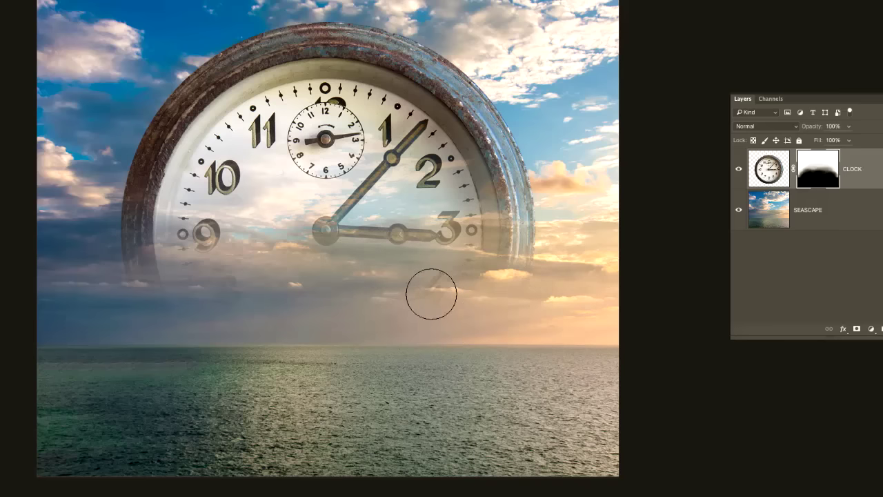
pyautogui.press(']')
pyautogui.press(']')
pyautogui.press(']')
pyautogui.press(']')
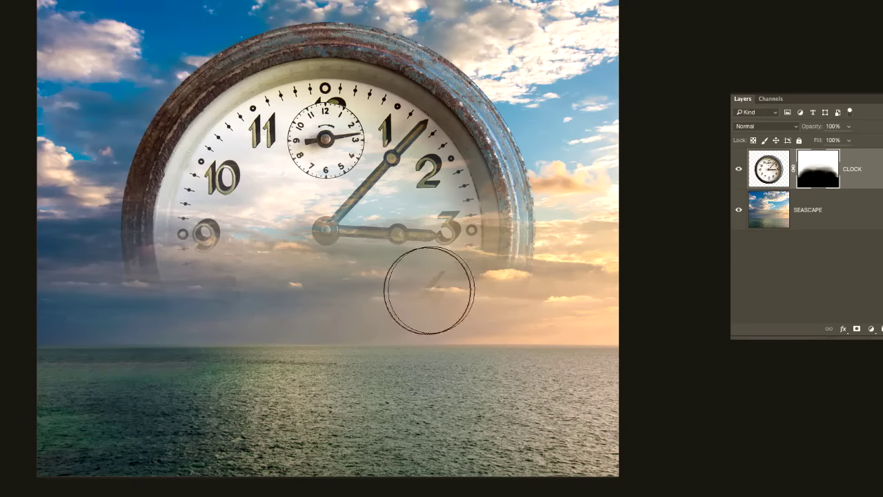
pyautogui.moveTo(437, 285)
pyautogui.mouseDown()
pyautogui.moveTo(415, 291)
pyautogui.moveTo(443, 278)
pyautogui.mouseUp()
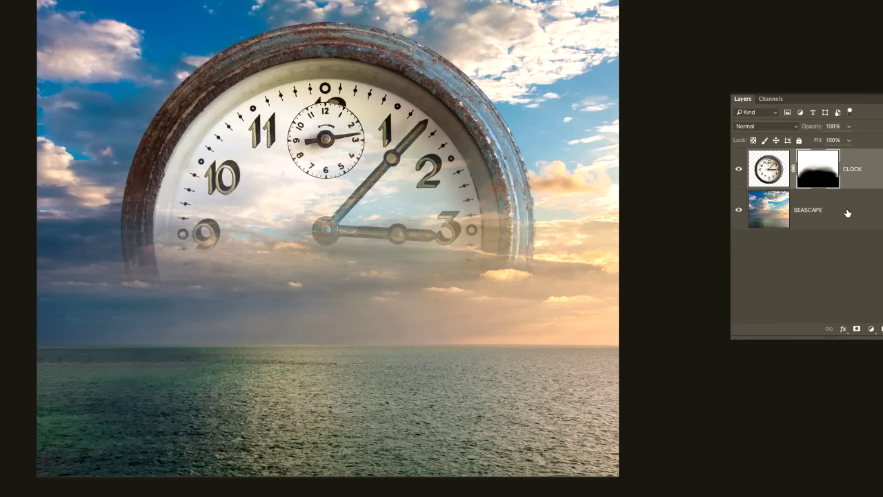
pyautogui.press('\\')
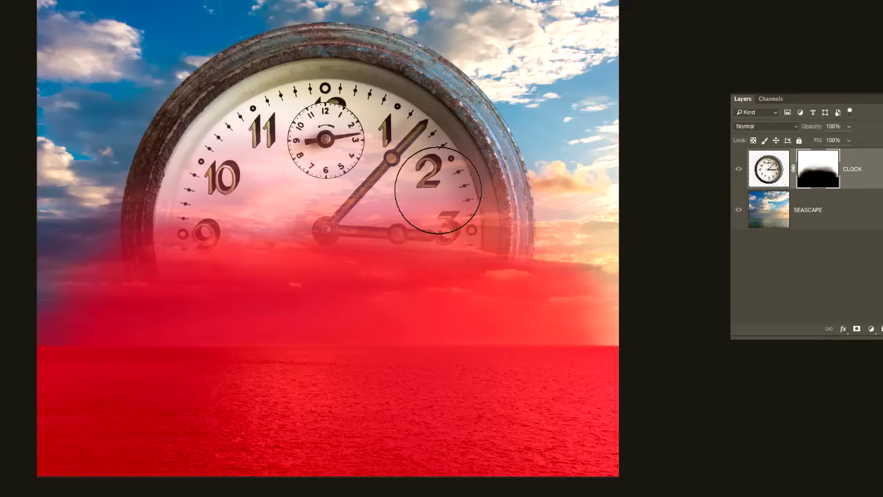
# Switch to the Move tool and toggle the red mask overlay off, on, then off again
pyautogui.press('v')
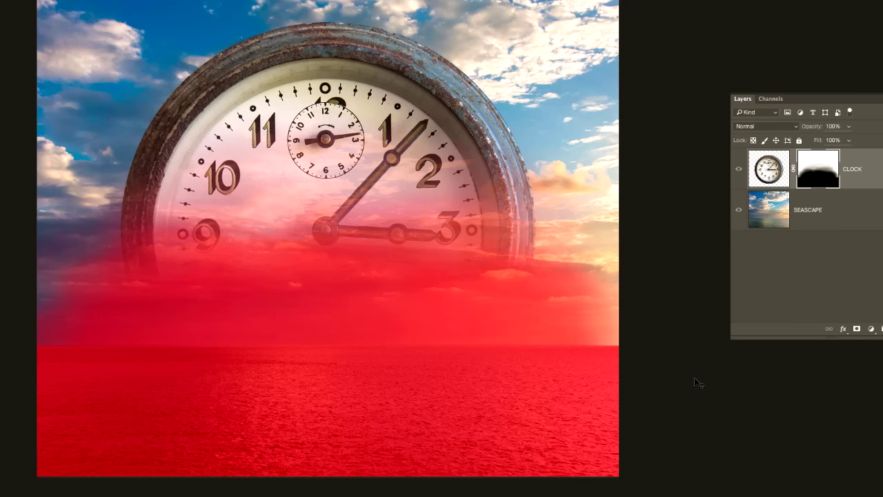
pyautogui.press('\\')
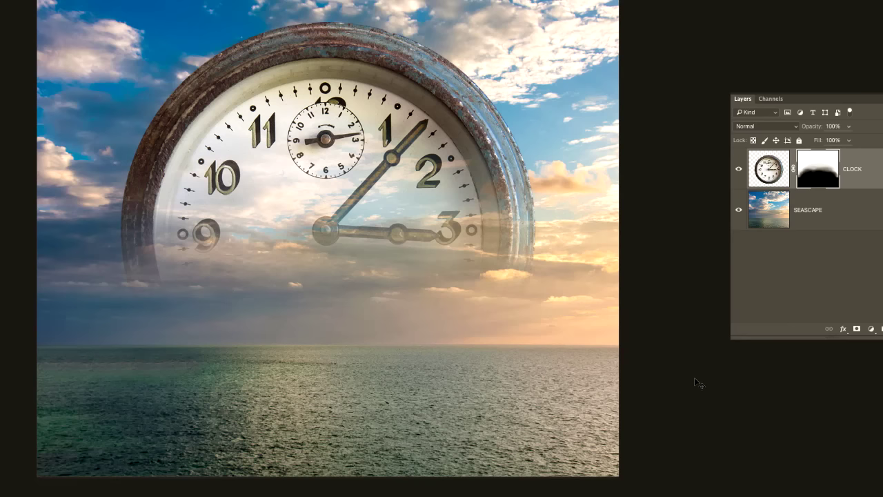
pyautogui.press('\\')
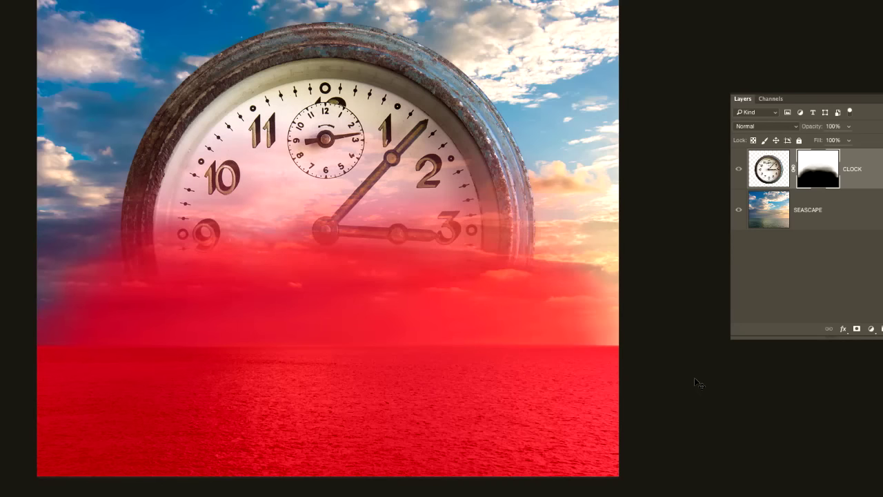
pyautogui.press('\\')
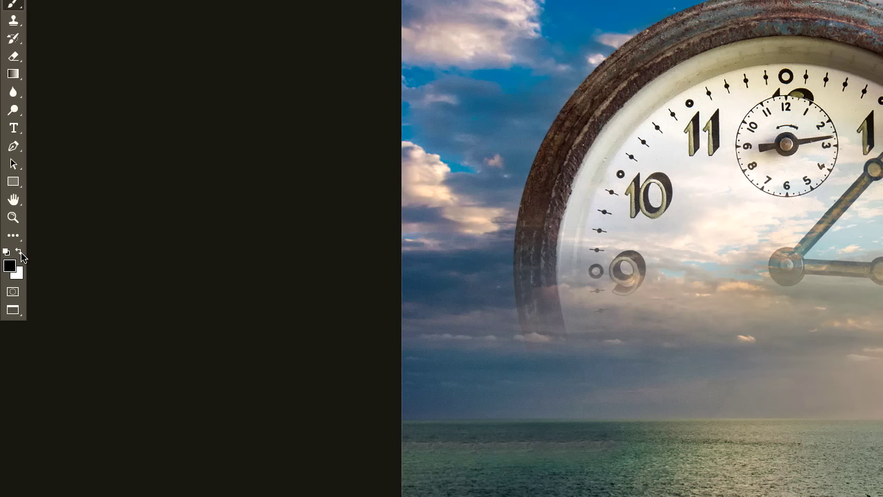
# Paint white with a 210 px brush to restore the 4 and rim, then undo to compare fades
pyautogui.press('x')
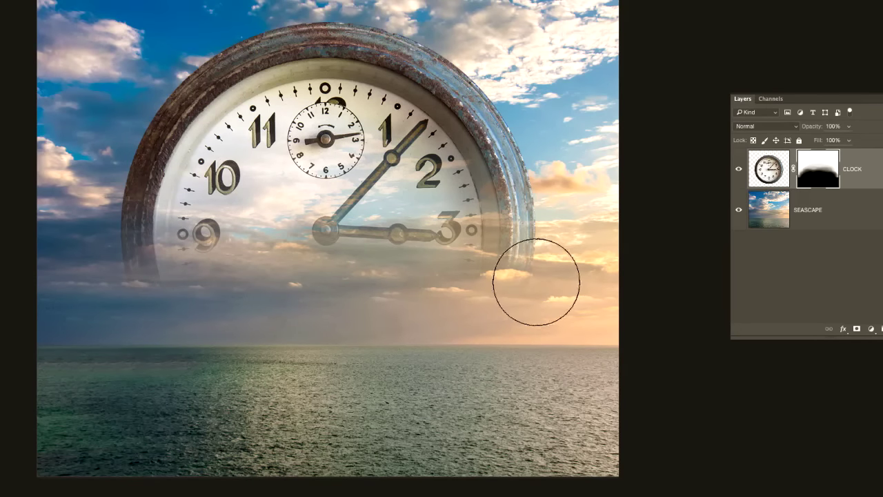
pyautogui.press(']')
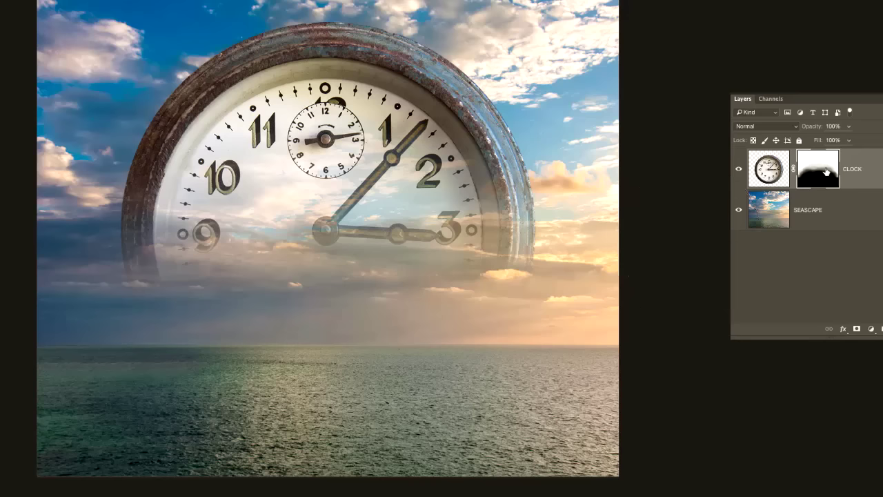
pyautogui.moveTo(444, 263)
pyautogui.mouseDown()
pyautogui.moveTo(466, 262)
pyautogui.moveTo(421, 263)
pyautogui.moveTo(444, 274)
pyautogui.moveTo(325, 261)
pyautogui.moveTo(187, 267)
pyautogui.moveTo(211, 265)
pyautogui.moveTo(198, 260)
pyautogui.moveTo(208, 275)
pyautogui.moveTo(470, 278)
pyautogui.moveTo(128, 299)
pyautogui.moveTo(543, 267)
pyautogui.moveTo(571, 256)
pyautogui.moveTo(200, 323)
pyautogui.moveTo(116, 327)
pyautogui.moveTo(525, 300)
pyautogui.moveTo(626, 304)
pyautogui.mouseUp()
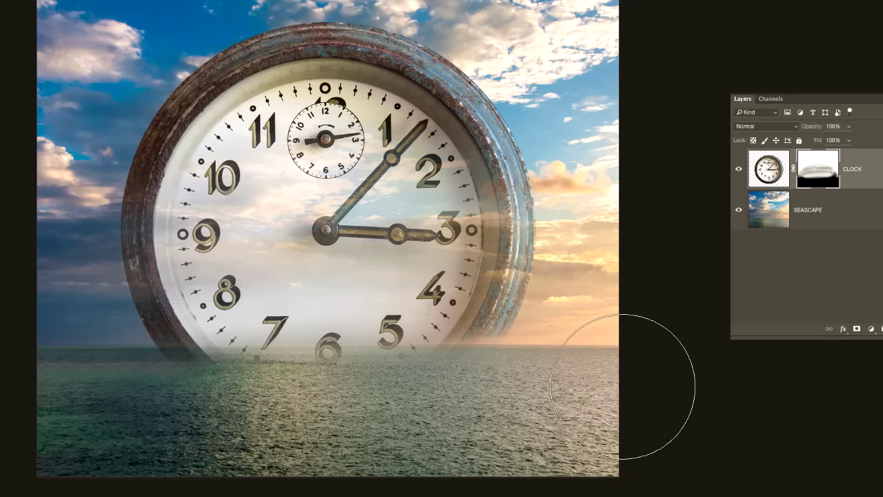
pyautogui.hotkey('ctrl', 'z')
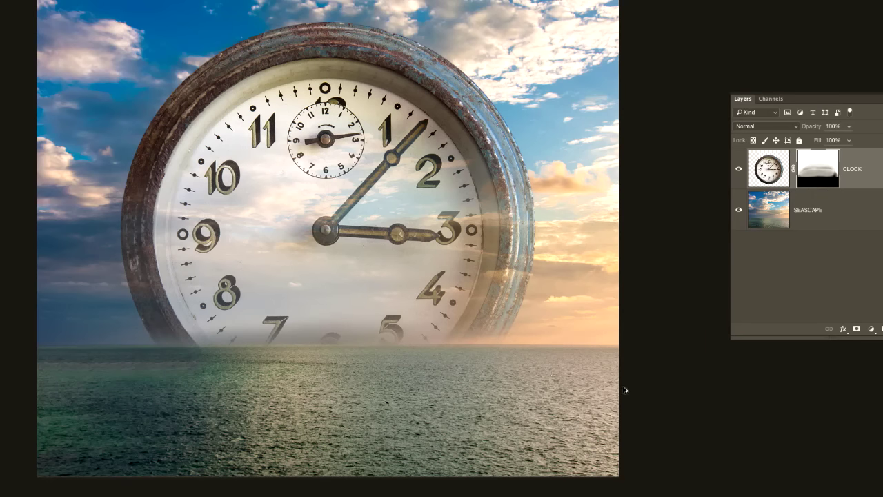
pyautogui.hotkey('ctrl', 'z')
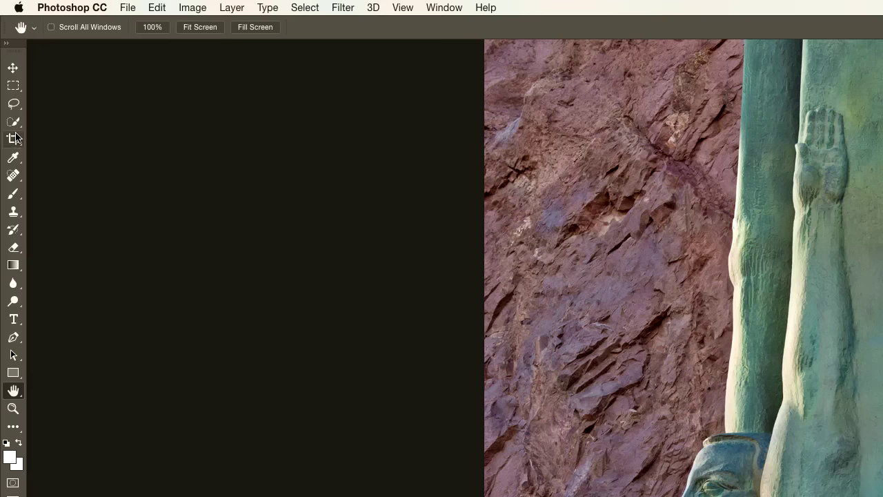
# With the Quick Selection tool, brush over the lower-right rock beside the statue's wing
pyautogui.moveTo(13, 121); pyautogui.dragTo(58, 122)
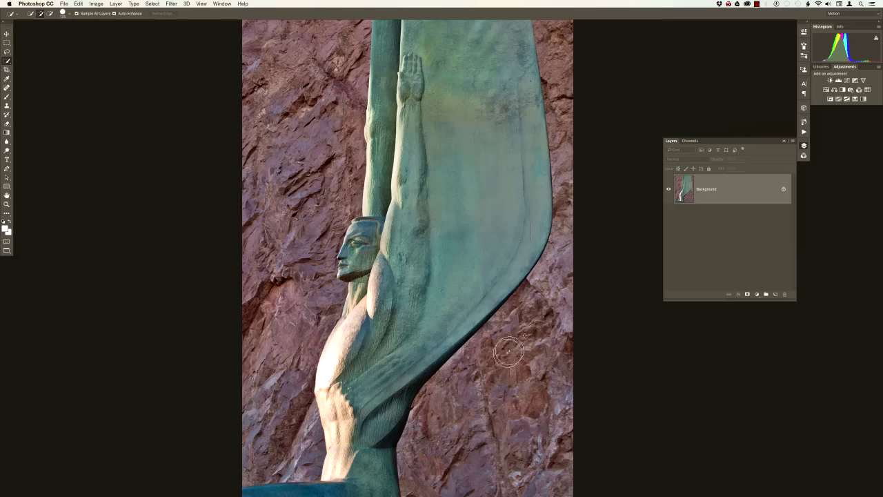
pyautogui.moveTo(509, 352)
pyautogui.mouseDown()
pyautogui.moveTo(444, 422)
pyautogui.moveTo(434, 456)
pyautogui.moveTo(442, 472)
pyautogui.moveTo(490, 467)
pyautogui.moveTo(577, 224)
pyautogui.moveTo(562, 175)
pyautogui.moveTo(566, 215)
pyautogui.moveTo(563, 142)
pyautogui.mouseUp()
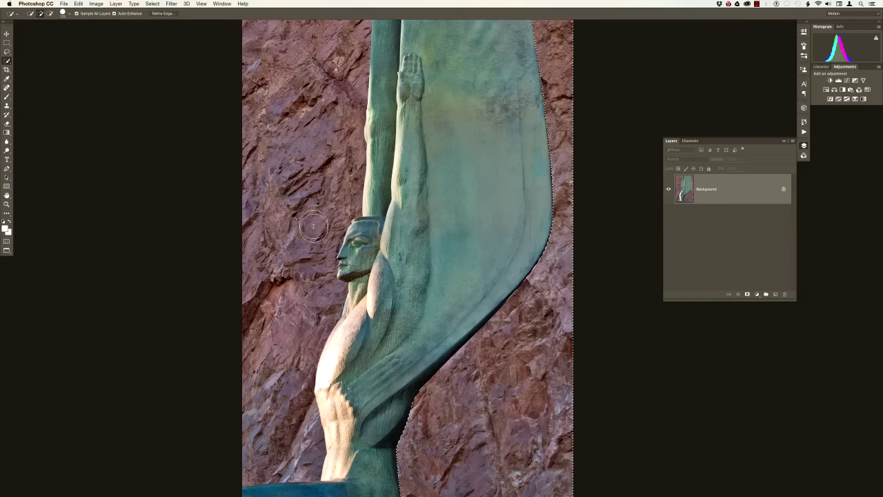
# Add the upper-right rock and the left-hand rock from top down to the hips to the selection
pyautogui.moveTo(301, 99); pyautogui.dragTo(306, 124)
pyautogui.moveTo(319, 34)
pyautogui.mouseDown()
pyautogui.moveTo(290, 34)
pyautogui.moveTo(349, 71)
pyautogui.moveTo(337, 71)
pyautogui.moveTo(352, 115)
pyautogui.moveTo(325, 221)
pyautogui.moveTo(317, 194)
pyautogui.moveTo(307, 229)
pyautogui.mouseUp()
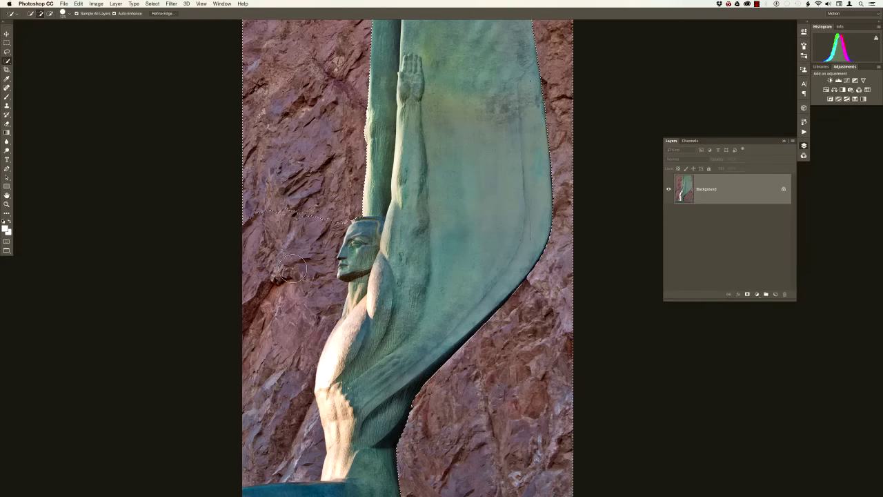
pyautogui.moveTo(281, 224)
pyautogui.mouseDown()
pyautogui.moveTo(275, 250)
pyautogui.moveTo(308, 287)
pyautogui.moveTo(310, 329)
pyautogui.moveTo(289, 376)
pyautogui.moveTo(290, 401)
pyautogui.mouseUp()
pyautogui.moveTo(301, 455); pyautogui.dragTo(302, 457)
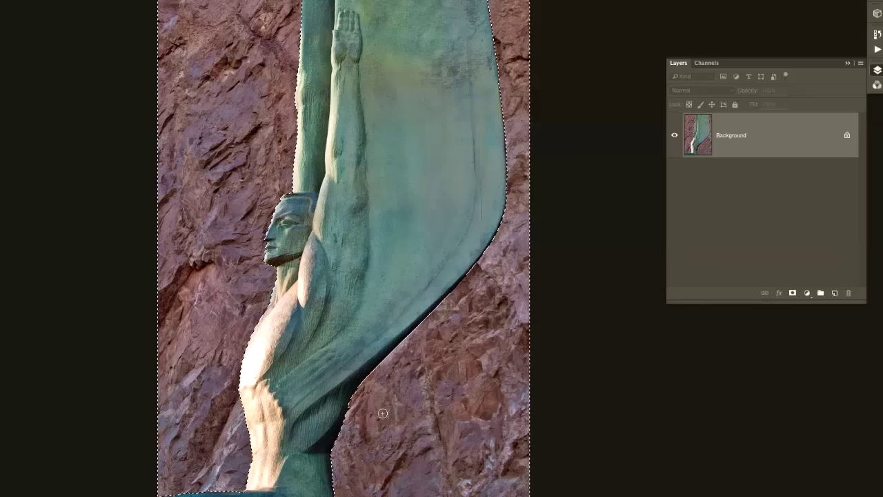
pyautogui.moveTo(445, 312); pyautogui.dragTo(357, 289)
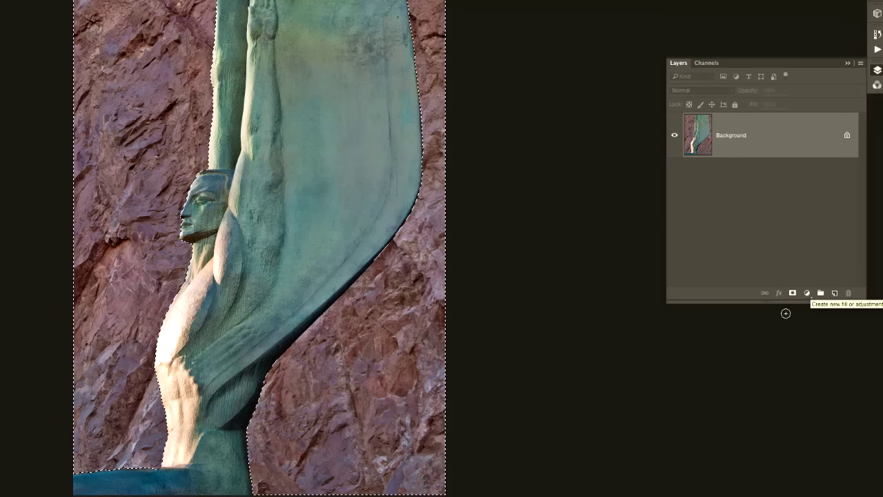
# Add a Curves adjustment layer for the selected rock and float its enlarged Properties panel
pyautogui.click(808, 294)
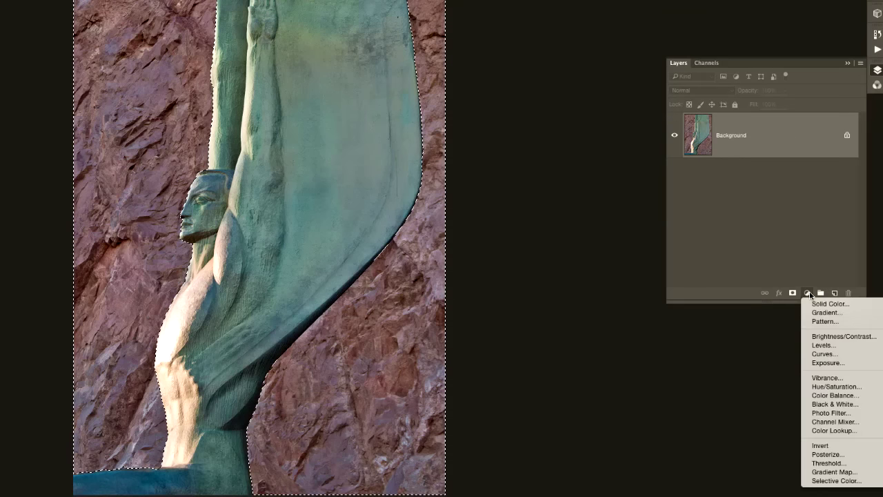
pyautogui.click(825, 354)
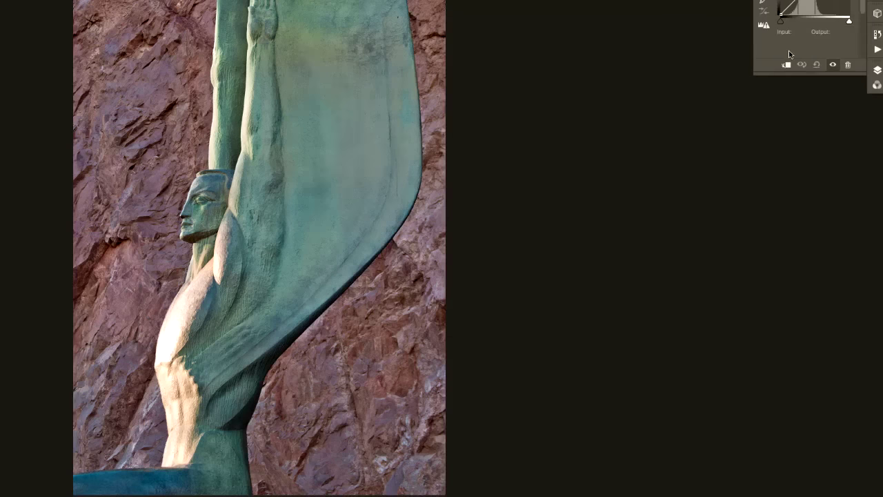
pyautogui.moveTo(811, 1); pyautogui.dragTo(647, 19)
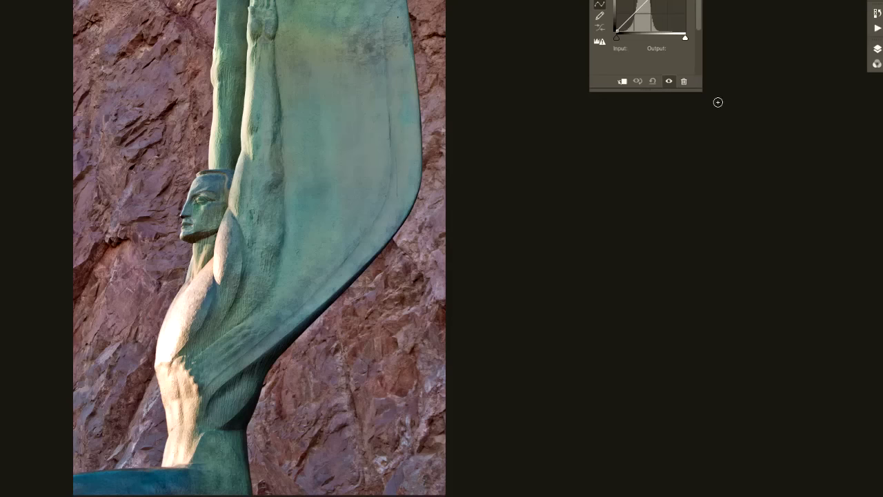
pyautogui.moveTo(705, 88); pyautogui.dragTo(676, 208)
# Show the Layers panel and arrange it with the Curves properties beside the photo
pyautogui.press('F7')
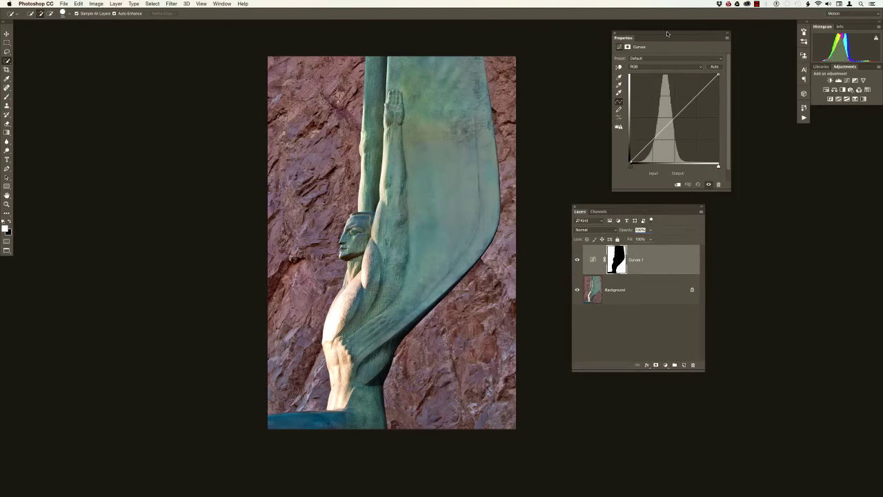
pyautogui.moveTo(667, 33); pyautogui.dragTo(617, 39)
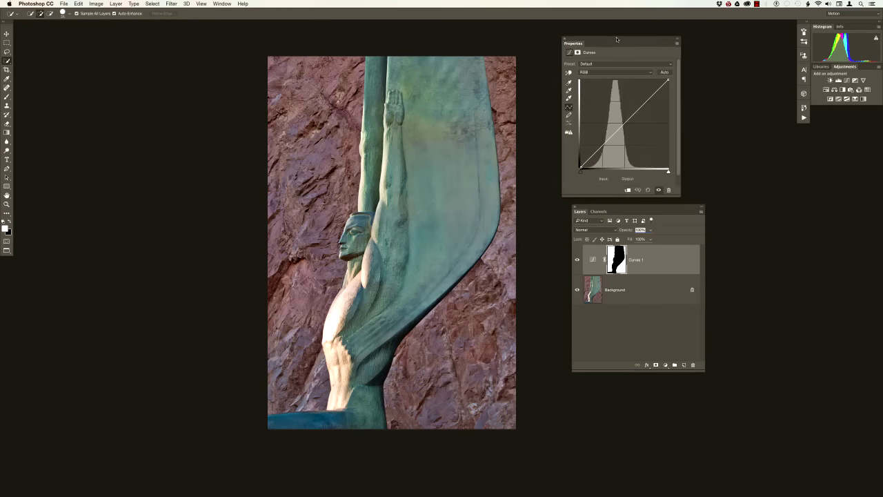
pyautogui.moveTo(636, 208); pyautogui.dragTo(605, 214)
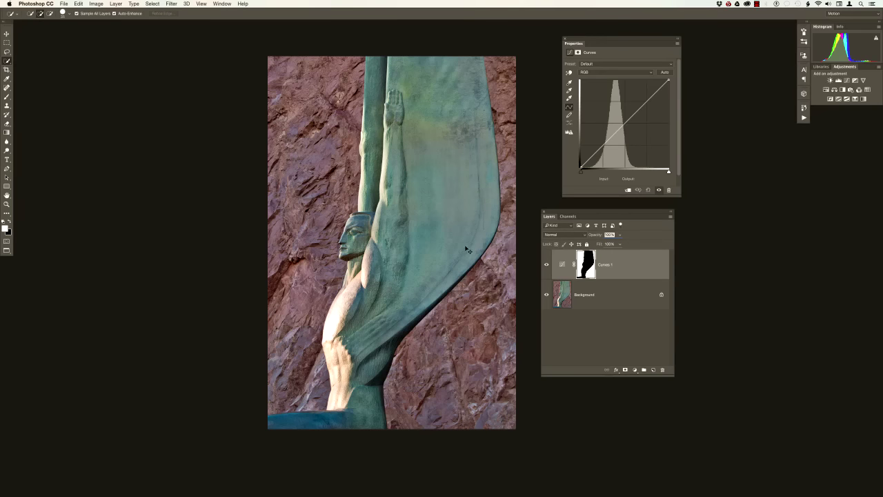
# Pull the curve down and add a lower point near 81/46 to darken the rock, comparing before and after
pyautogui.scroll(3, 456, 243)
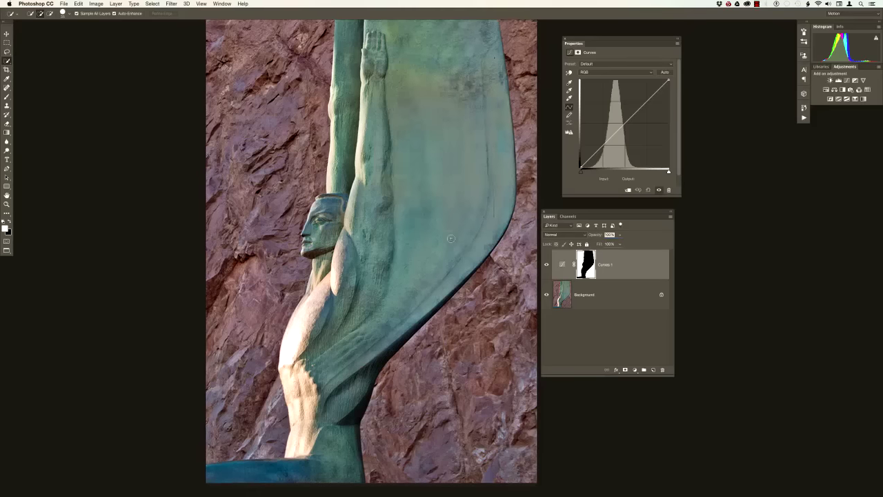
pyautogui.moveTo(581, 211); pyautogui.dragTo(597, 210)
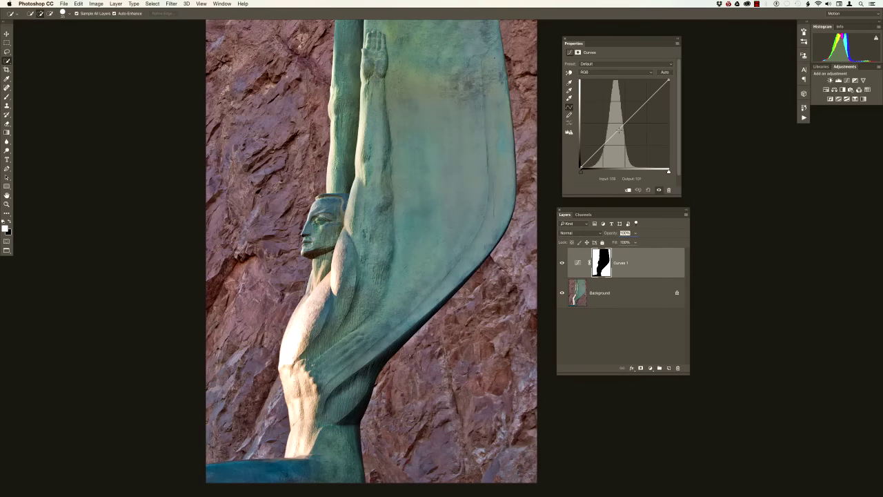
pyautogui.moveTo(616, 133)
pyautogui.mouseDown()
pyautogui.moveTo(617, 145)
pyautogui.moveTo(629, 125)
pyautogui.mouseUp()
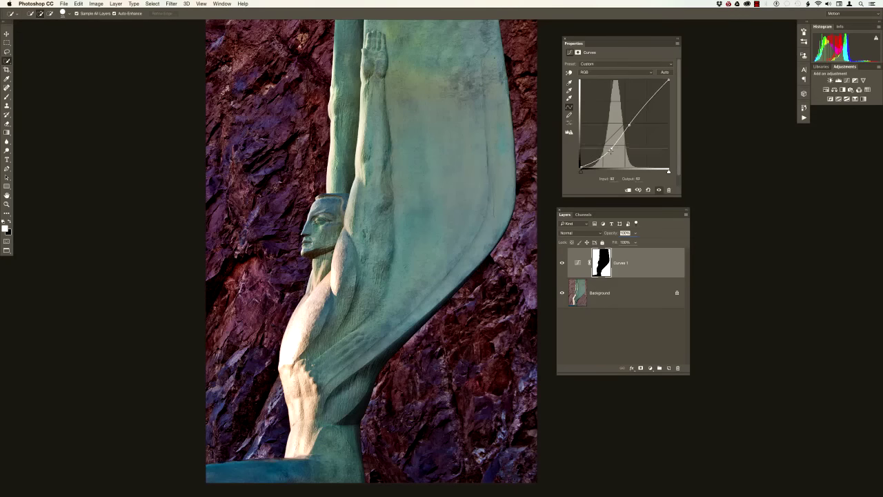
pyautogui.moveTo(608, 146); pyautogui.dragTo(610, 150)
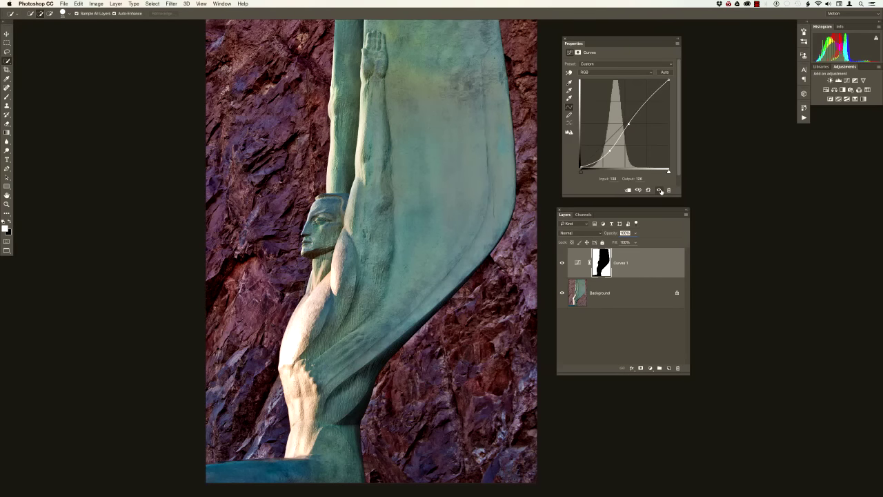
pyautogui.click(658, 190)
pyautogui.click(659, 190)
pyautogui.keyDown('alt'); pyautogui.click(606, 271); pyautogui.keyUp('alt')
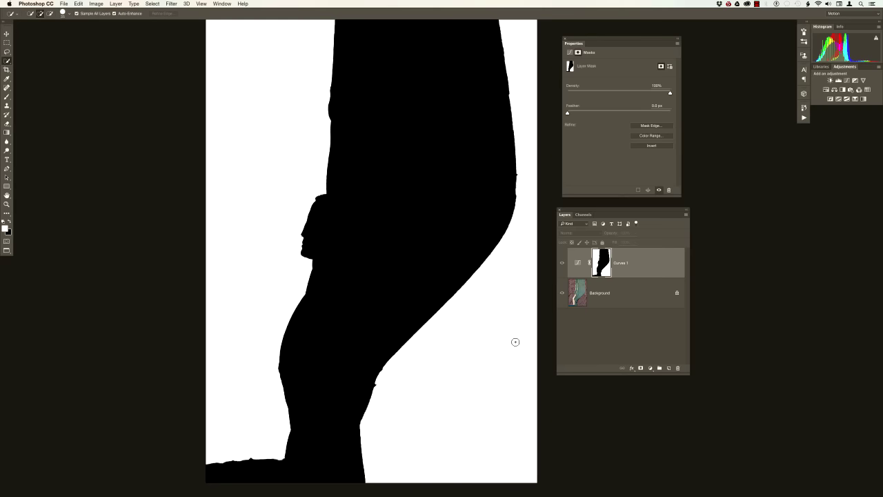
pyautogui.keyDown('alt'); pyautogui.click(601, 272); pyautogui.keyUp('alt')
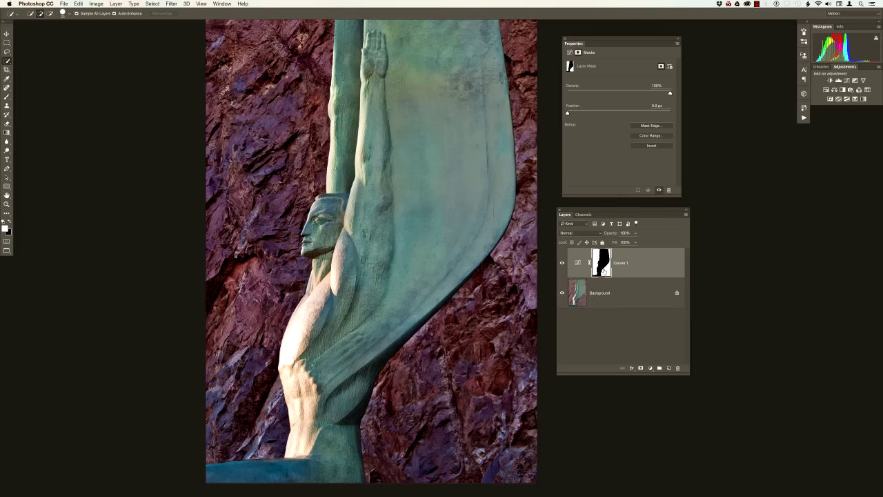
pyautogui.keyDown('alt'); pyautogui.click(605, 270); pyautogui.keyUp('alt')
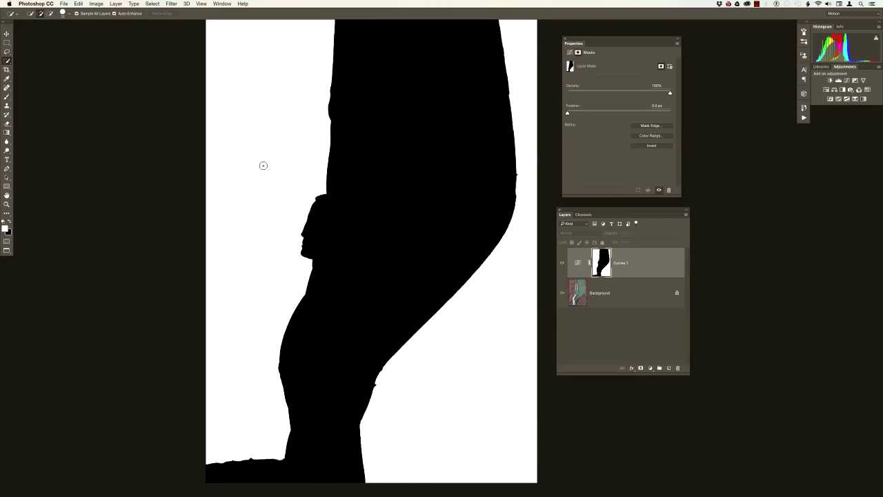
pyautogui.keyDown('alt'); pyautogui.click(606, 263); pyautogui.keyUp('alt')
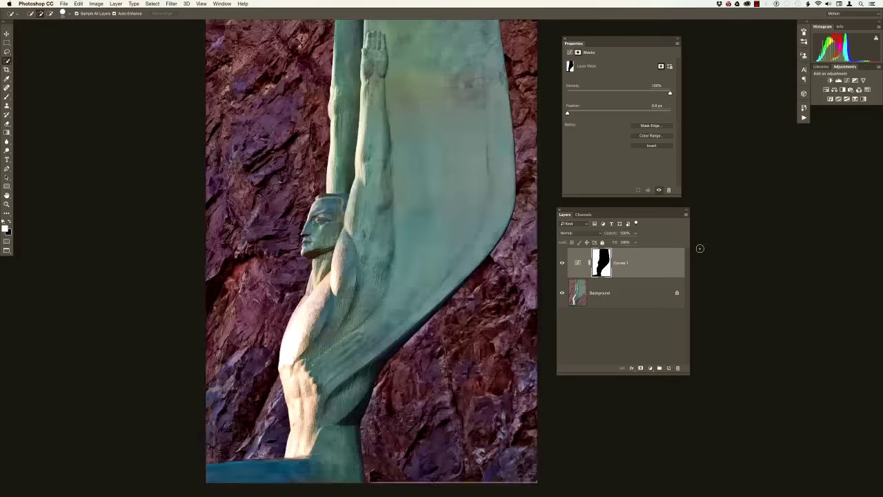
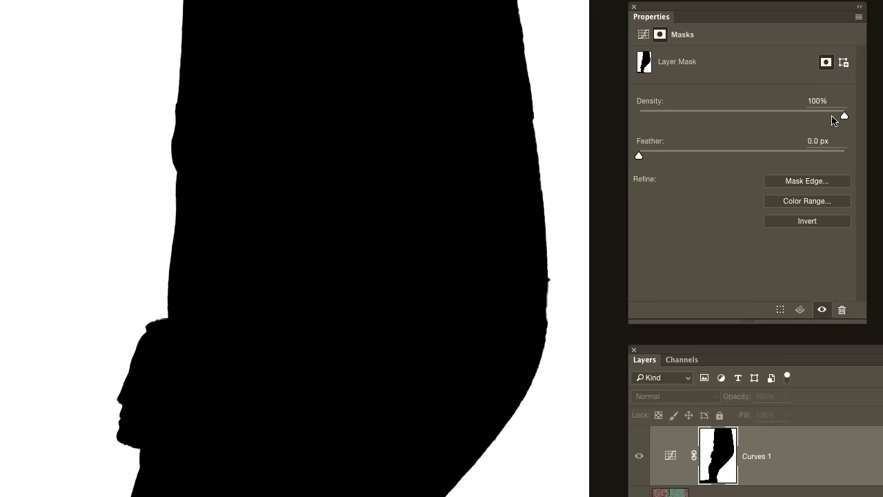
# Drop the Curves 1 mask density to 47% so the masked statue turns grey
pyautogui.moveTo(834, 115); pyautogui.dragTo(735, 115)
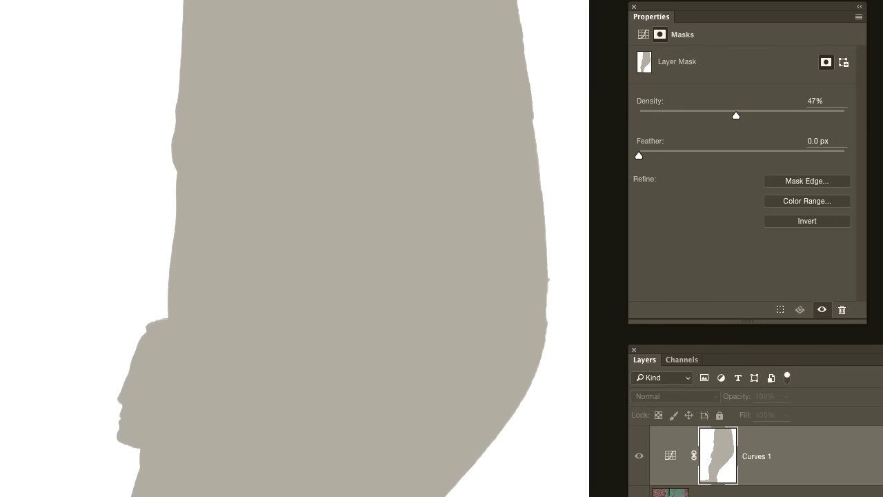
pyautogui.click(643, 35)
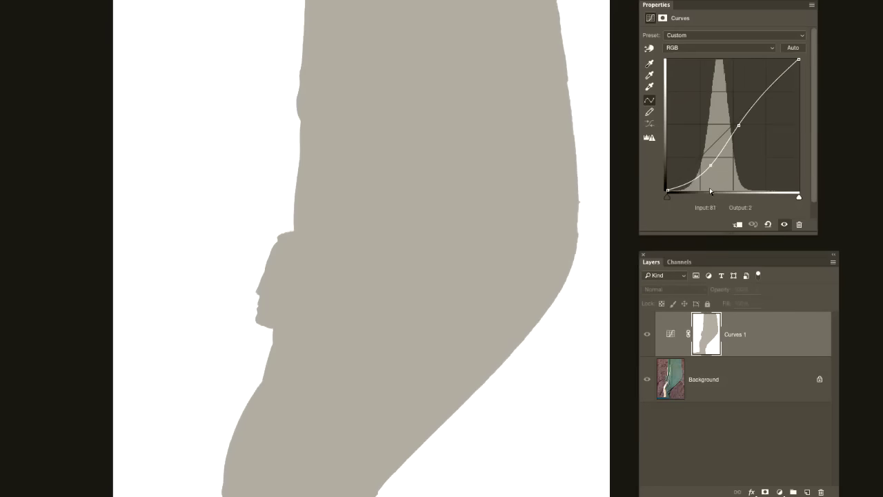
pyautogui.click(664, 19)
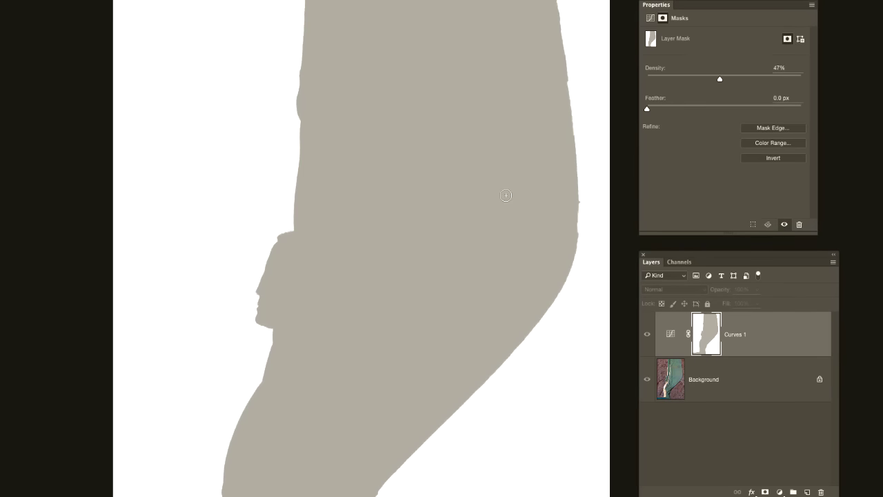
# Leave mask view, toggle Curves 1 on and off to compare, then reset density to 100%
pyautogui.keyDown('alt'); pyautogui.click(707, 336); pyautogui.keyUp('alt')
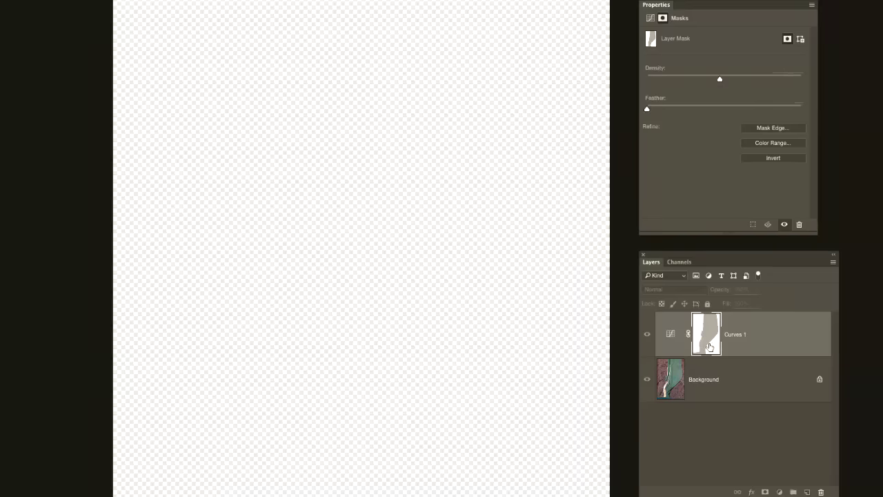
pyautogui.click(647, 334)
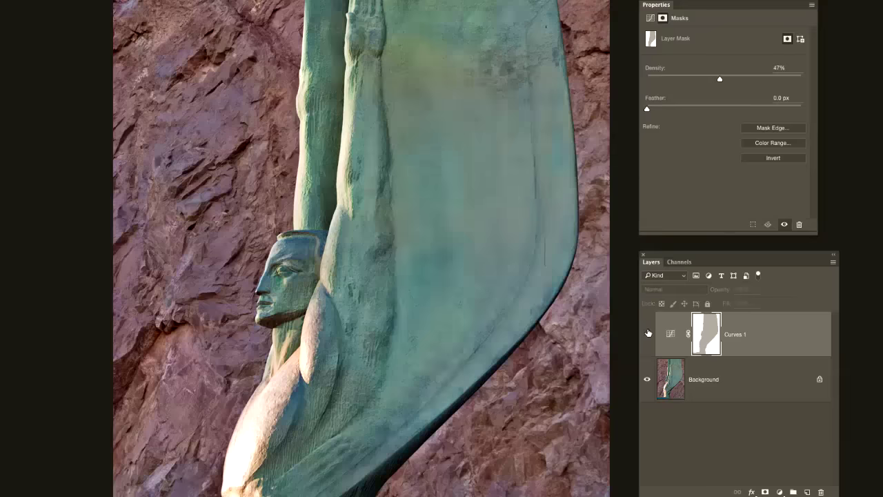
pyautogui.click(648, 334)
pyautogui.click(647, 332)
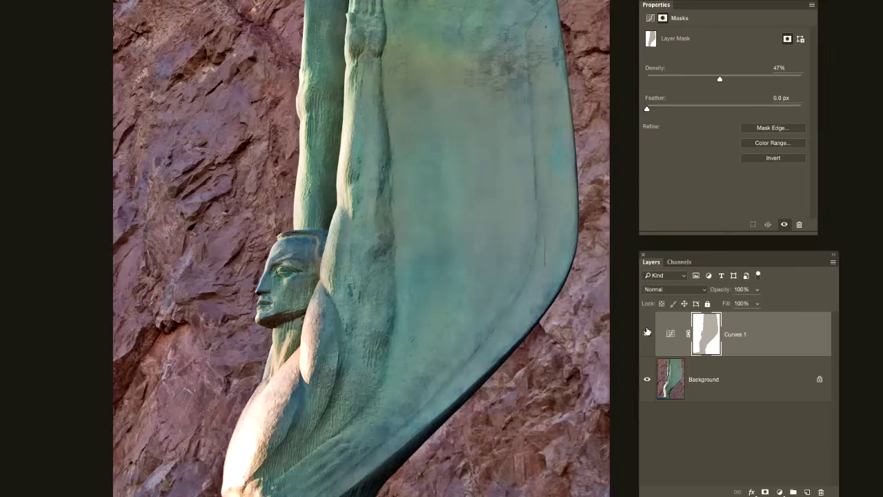
pyautogui.click(647, 332)
pyautogui.click(647, 332)
pyautogui.click(647, 332)
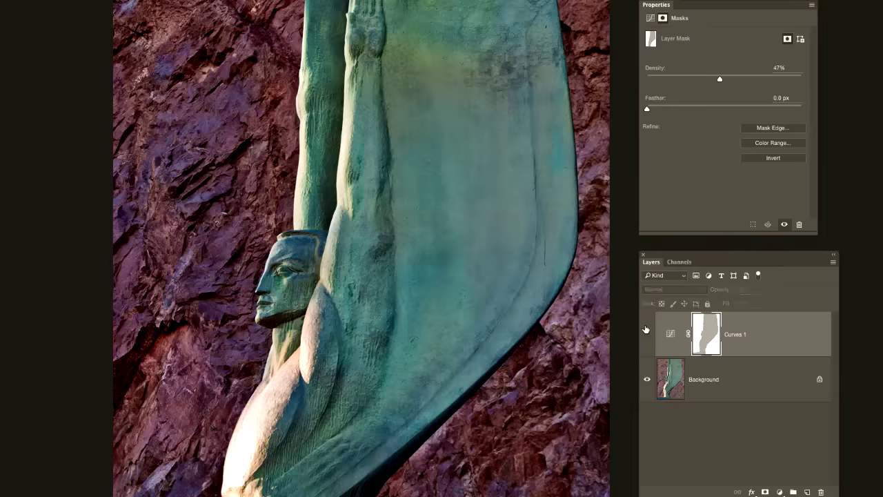
pyautogui.click(646, 333)
pyautogui.click(646, 334)
pyautogui.click(647, 334)
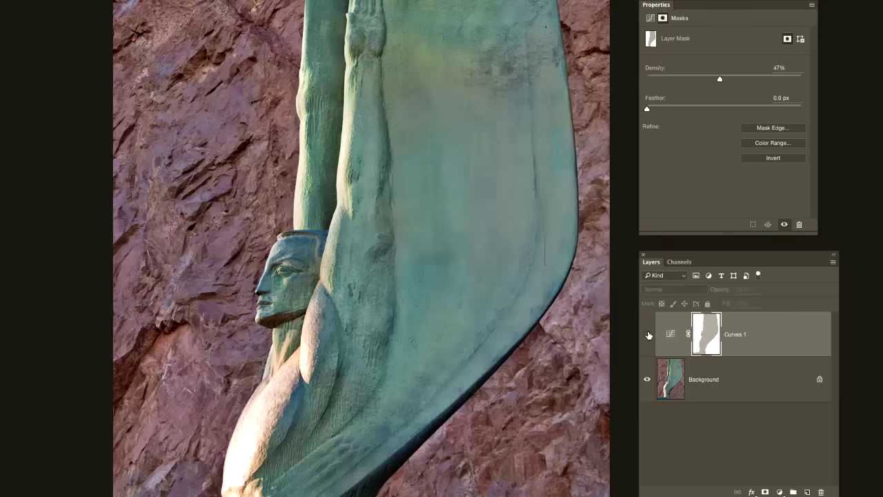
pyautogui.click(647, 334)
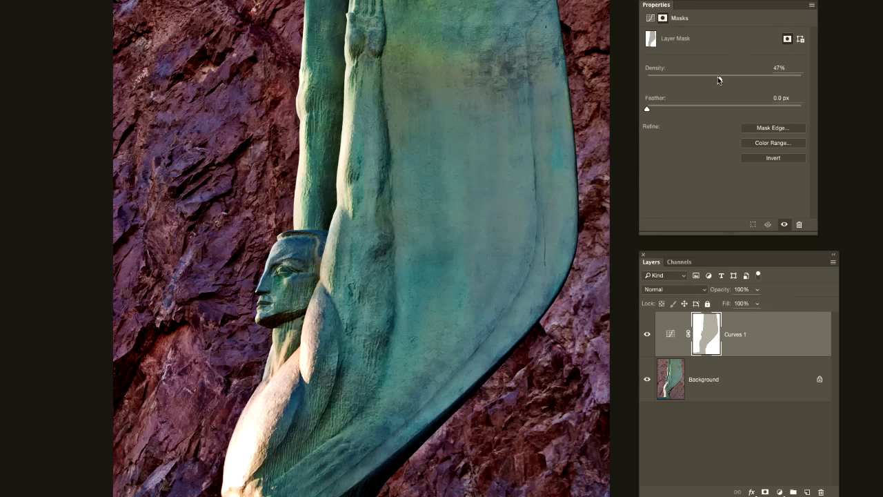
pyautogui.moveTo(718, 81); pyautogui.dragTo(819, 86)
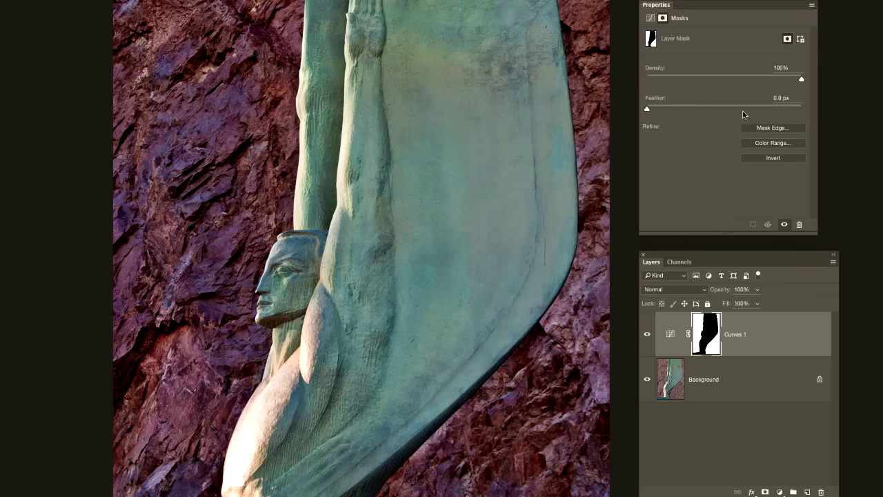
pyautogui.click(773, 159)
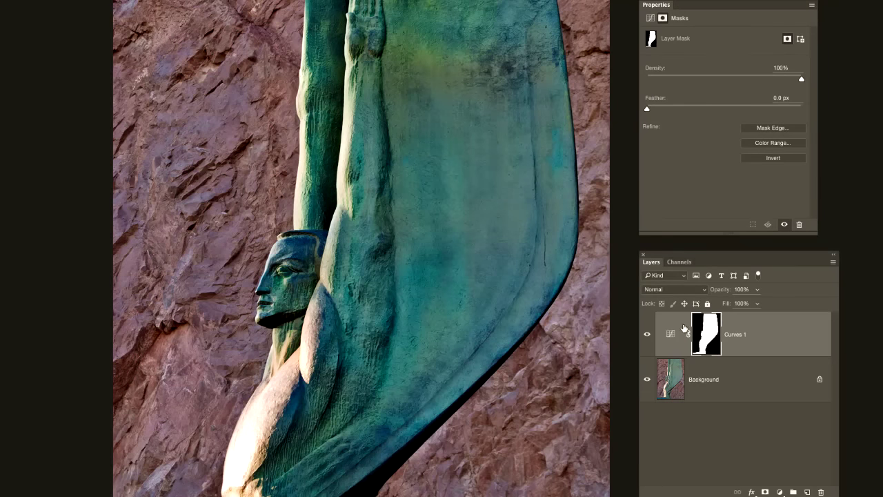
pyautogui.click(647, 335)
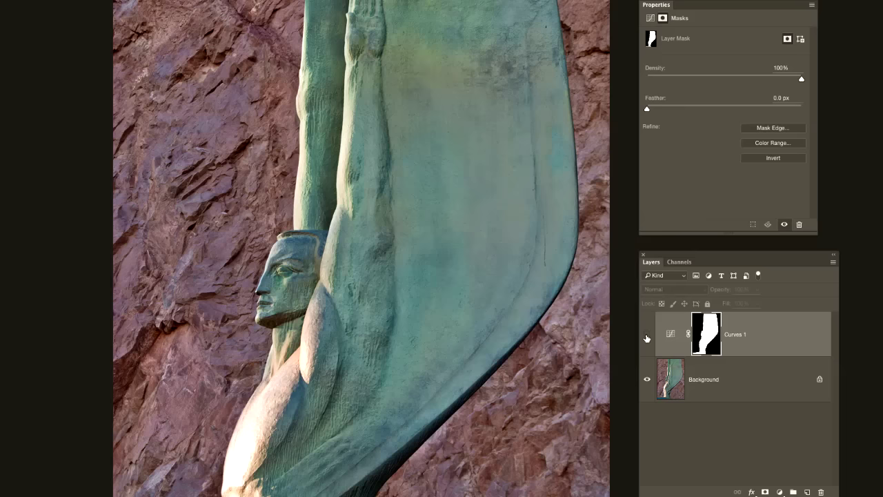
pyautogui.click(647, 336)
pyautogui.click(647, 336)
pyautogui.click(648, 336)
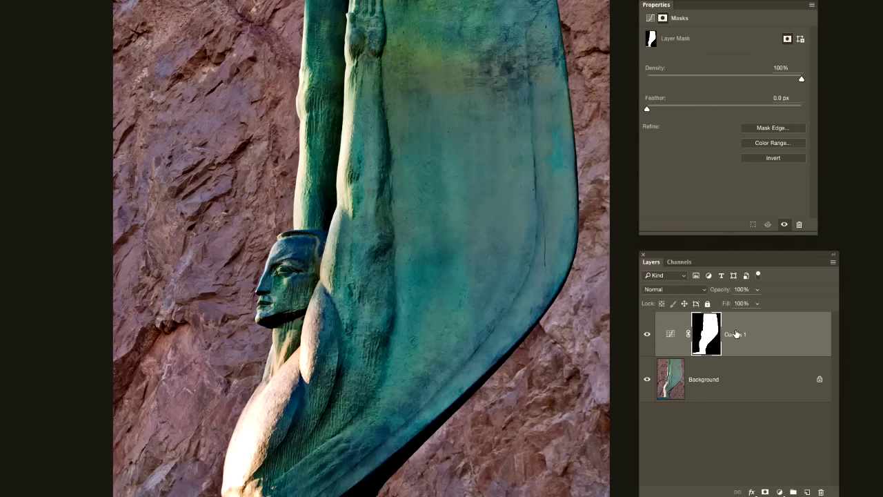
pyautogui.click(777, 158)
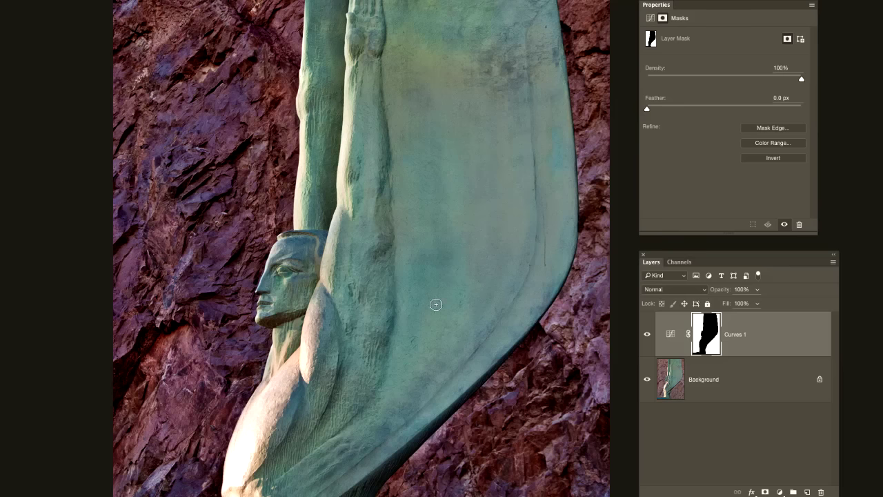
# Load the Curves 1 mask as a selection and invert it so the statue is selected
pyautogui.keyDown('ctrl'); pyautogui.click(712, 341); pyautogui.keyUp('ctrl')
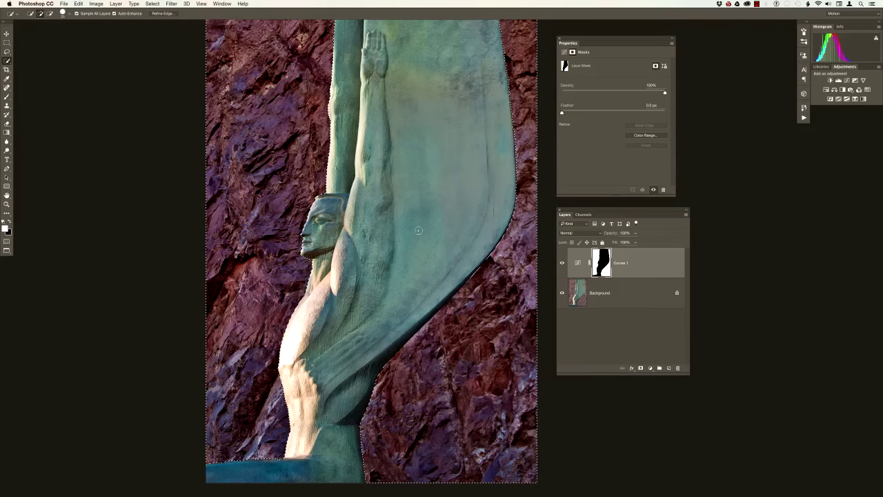
pyautogui.click(152, 4)
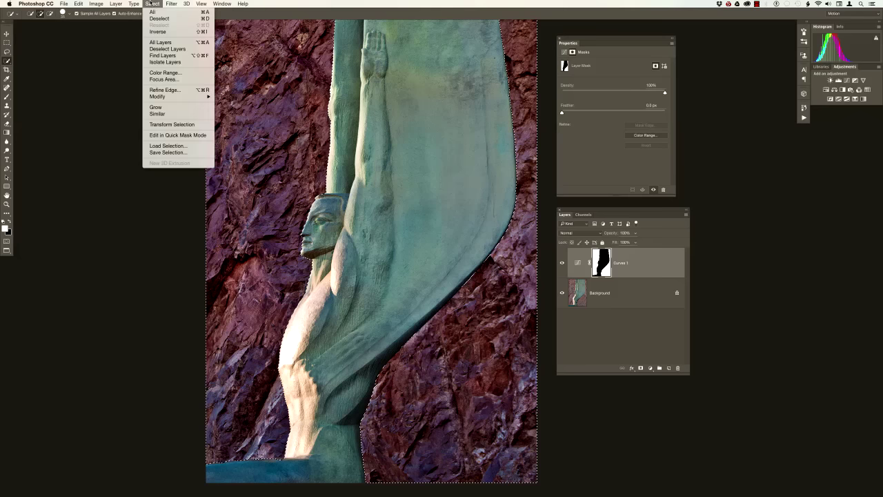
pyautogui.click(181, 33)
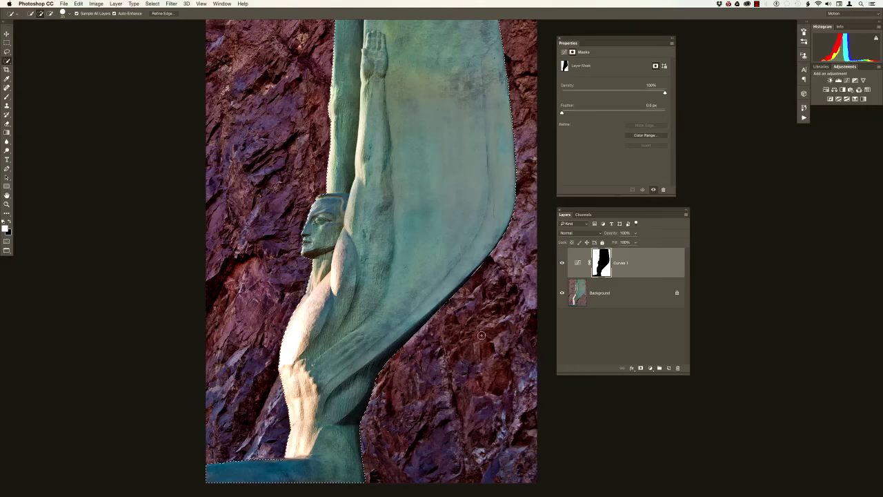
# Add a Curves 2 adjustment masked to the statue and shape an S-curve (149 in, 173 out)
pyautogui.click(651, 368)
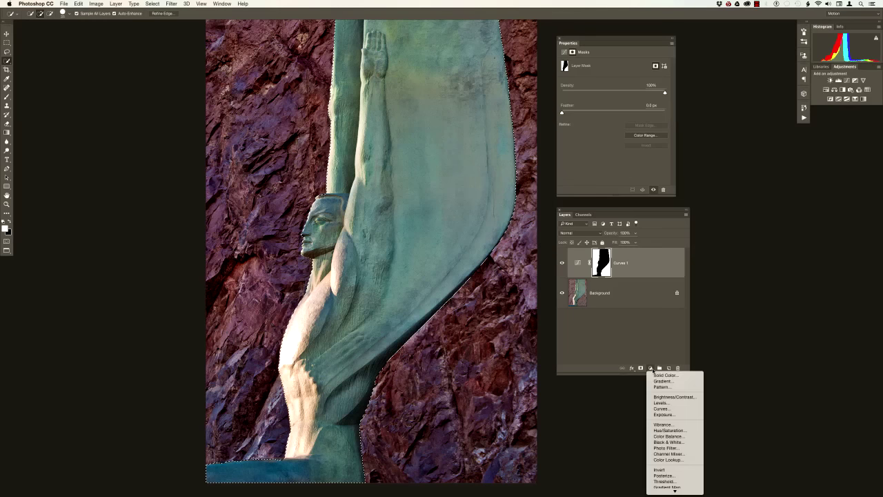
pyautogui.click(661, 409)
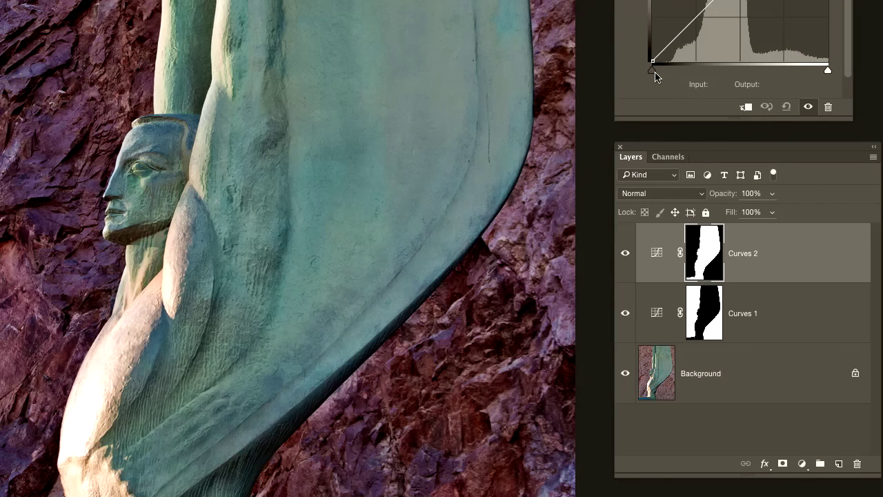
pyautogui.moveTo(654, 72); pyautogui.dragTo(661, 77)
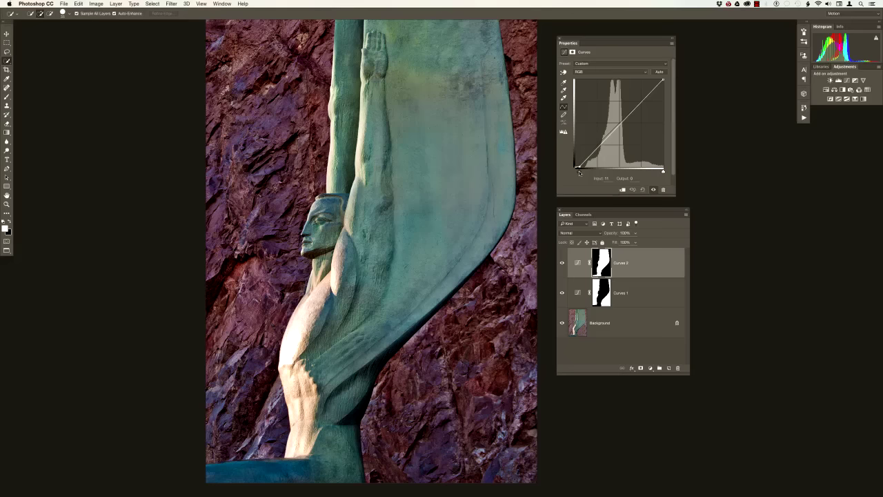
pyautogui.moveTo(586, 160); pyautogui.dragTo(647, 96)
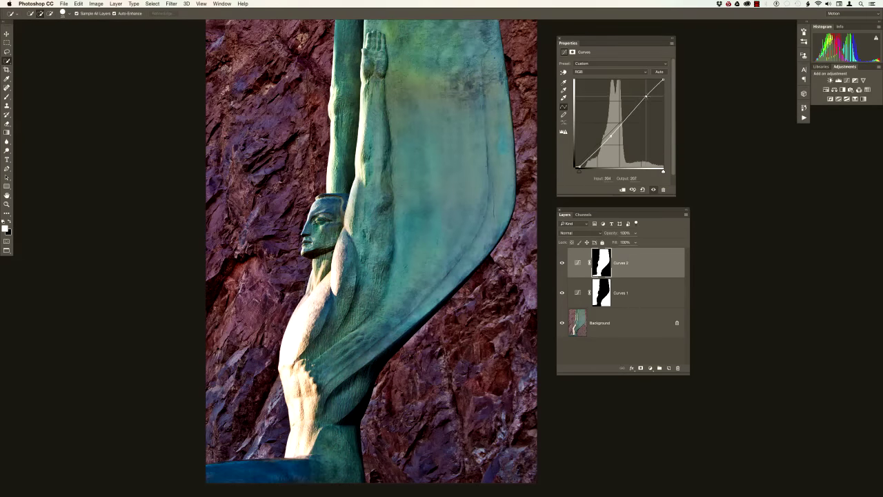
pyautogui.moveTo(645, 95); pyautogui.dragTo(641, 90)
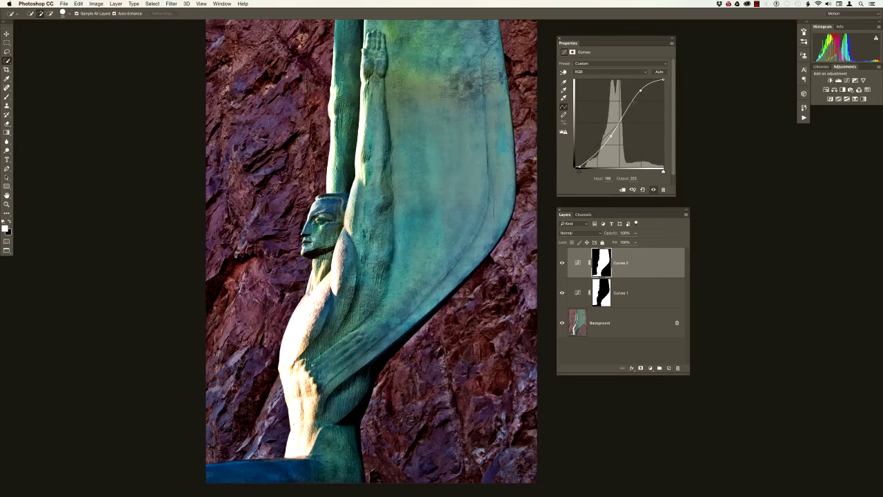
pyautogui.moveTo(611, 135); pyautogui.dragTo(605, 143)
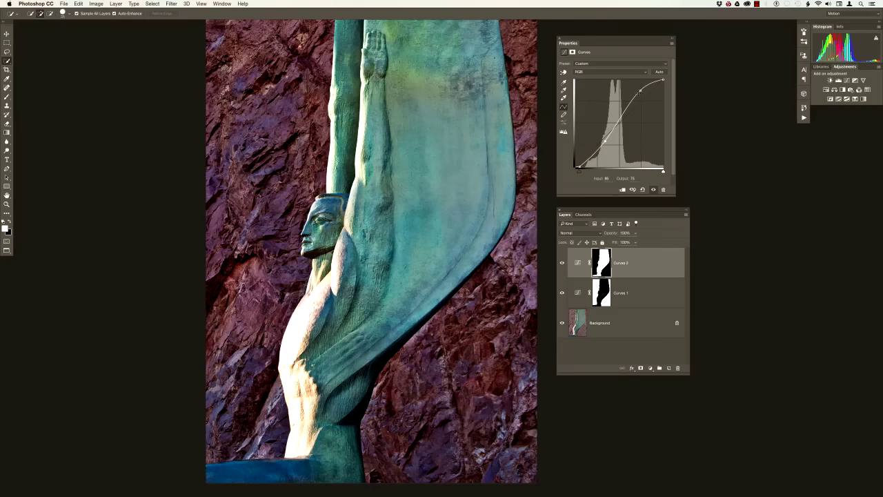
pyautogui.moveTo(640, 89); pyautogui.dragTo(630, 101)
pyautogui.moveTo(631, 101); pyautogui.dragTo(627, 98)
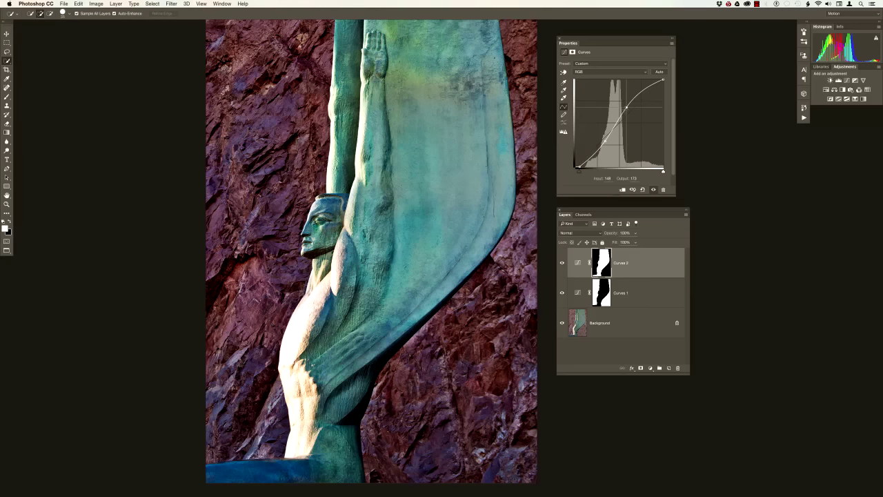
# Toggle Curves 2 visibility to compare the statue before and after
pyautogui.click(653, 190)
pyautogui.click(654, 190)
pyautogui.click(654, 190)
pyautogui.click(654, 190)
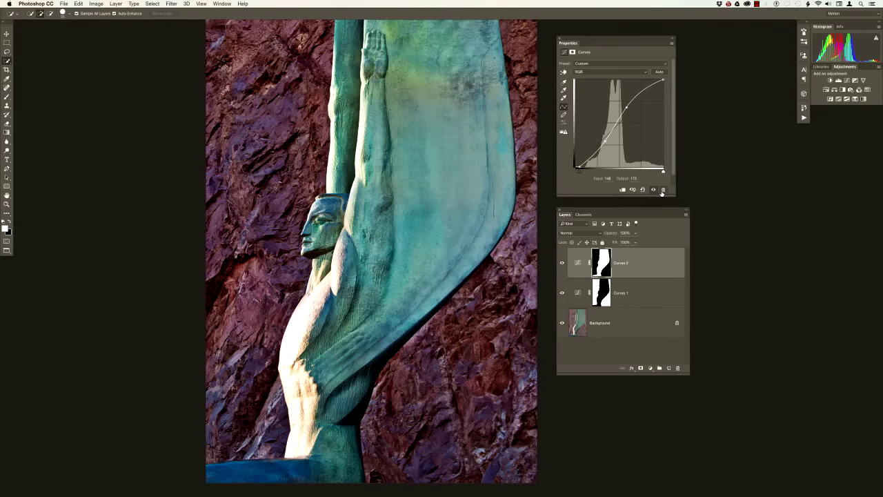